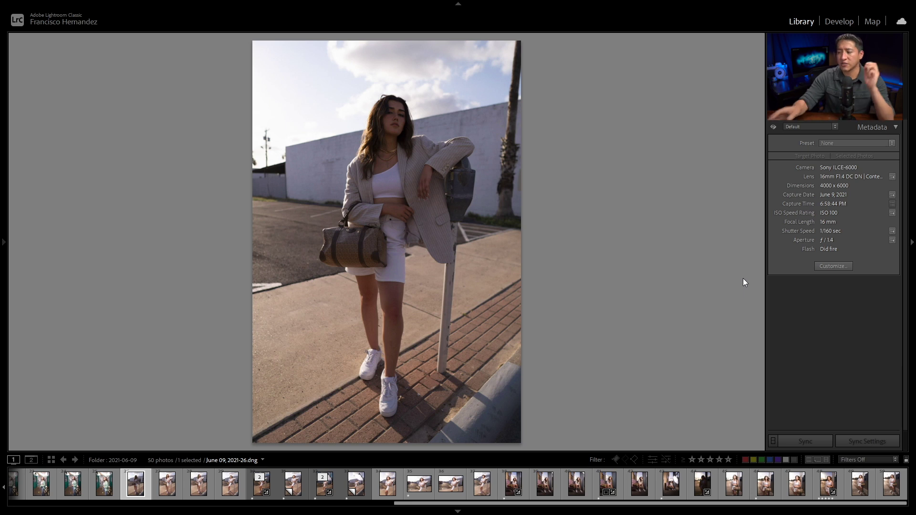
Show the behind-the-scenes umbrella setup shot, then display raw frame June 09, 2021-27.dng.
{"action": "key", "text": "Right"}
{"action": "key", "text": "Right"}
{"action": "key", "text": "Right"}
{"action": "key", "text": "Right"}
{"action": "key", "text": "Right"}
{"action": "key", "text": "Right"}
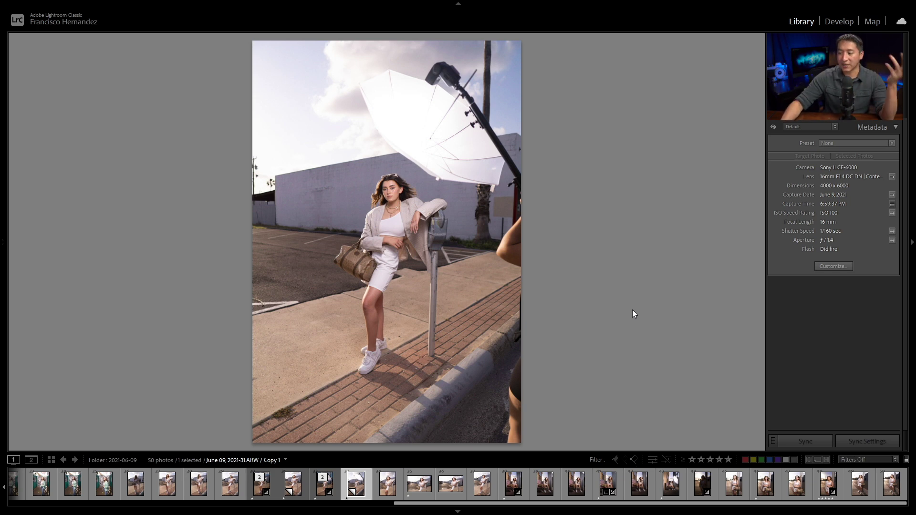
{"action": "left_click", "coordinate": [167, 484]}
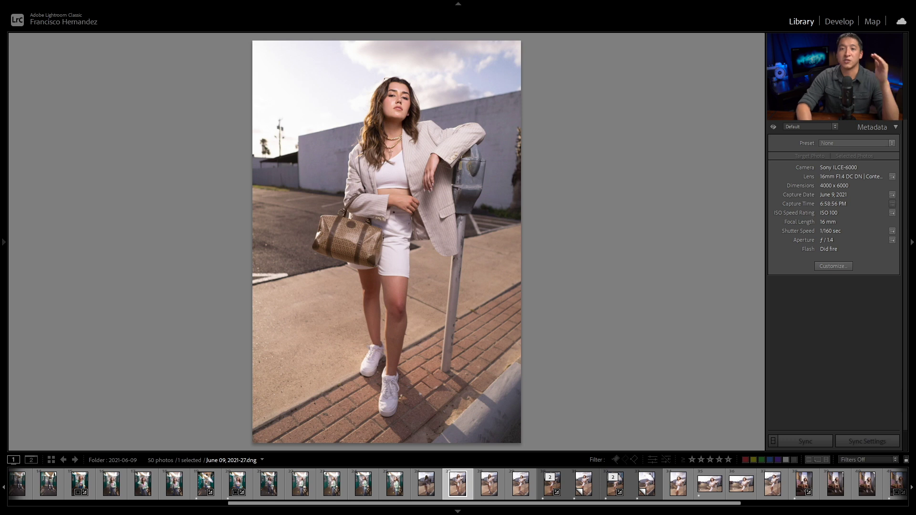
Step through frames 2021-28 and 2021-29, glance at 2021-30, then zoom into 2021-29's face.
{"action": "key", "text": "Right"}
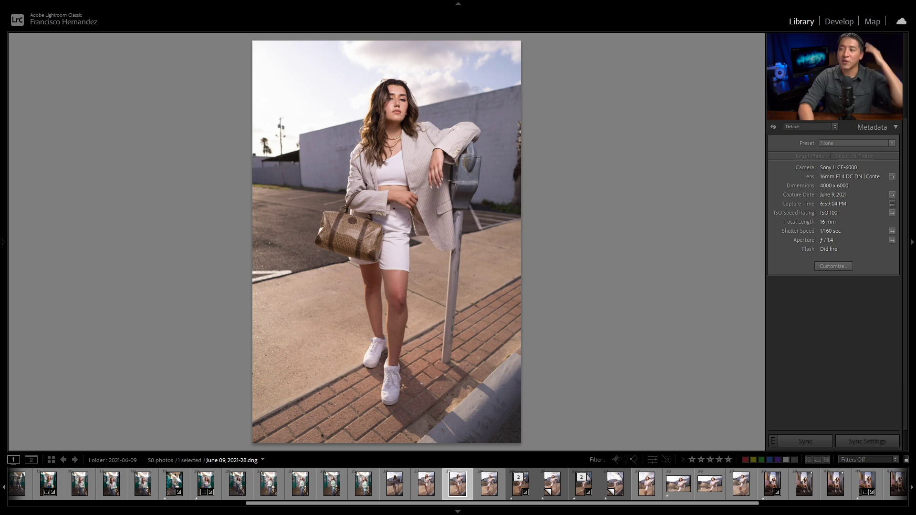
{"action": "key", "text": "Right"}
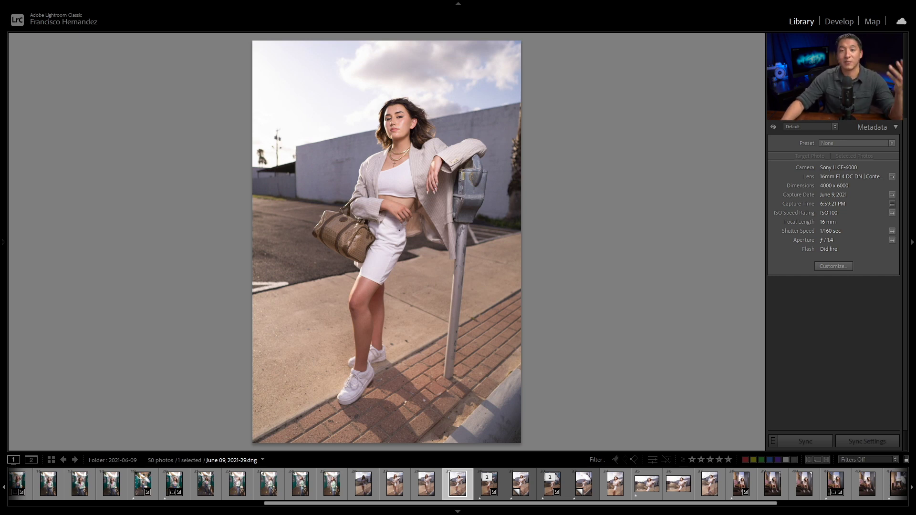
{"action": "left_click", "coordinate": [525, 482]}
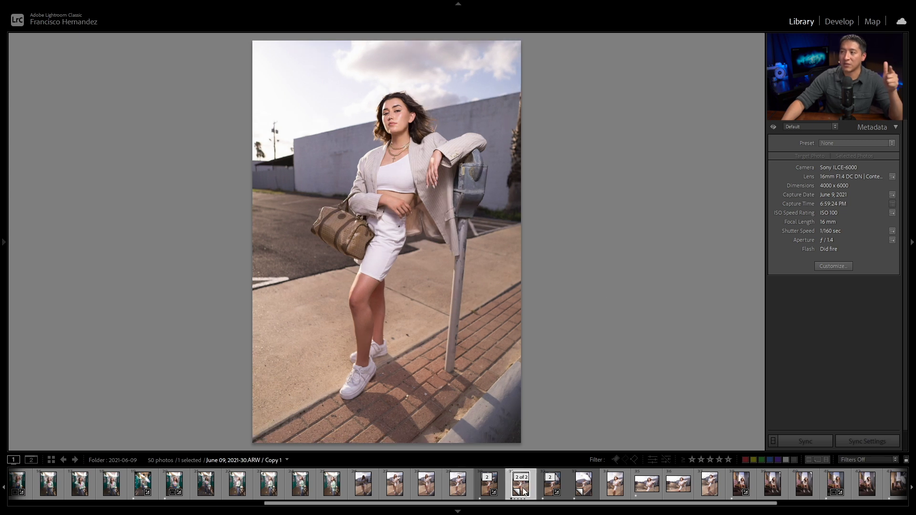
{"action": "left_click", "coordinate": [463, 491]}
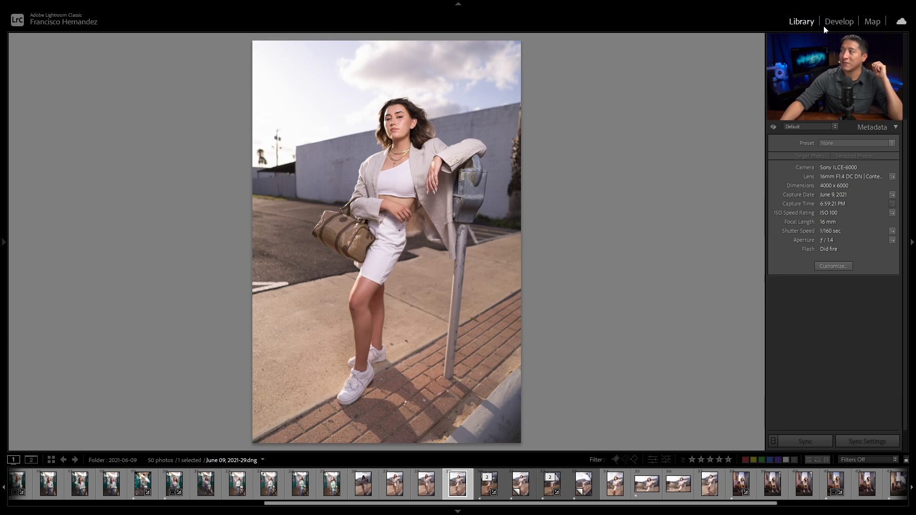
{"action": "left_click", "coordinate": [396, 121]}
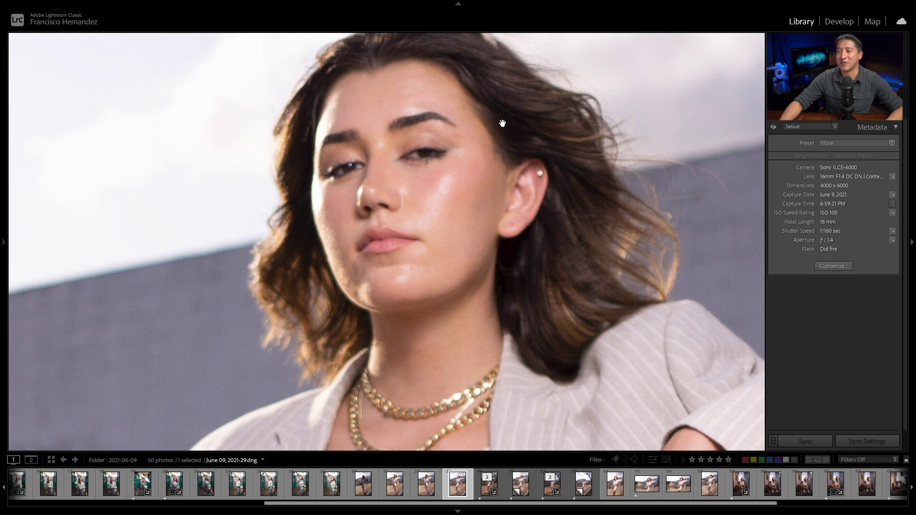
Fit frame 2021-29 back to full view, then display June 09, 2021-30.ARW / Copy 1.
{"action": "left_click", "coordinate": [455, 139]}
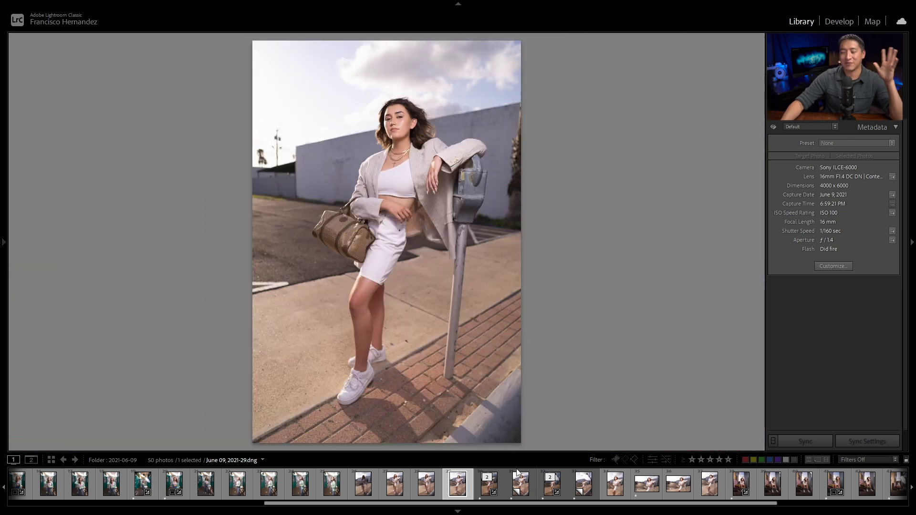
{"action": "left_click", "coordinate": [518, 475]}
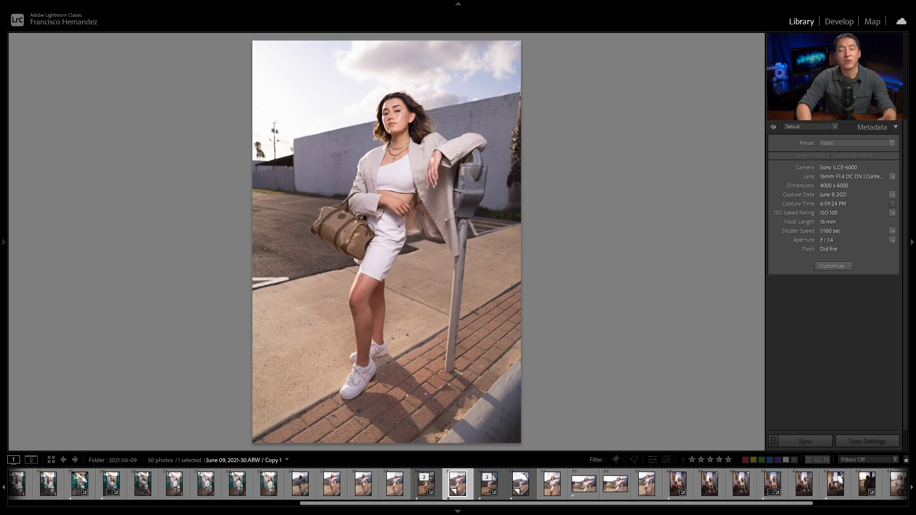
Flip between frames 30 and 31 and their dark-sky edits, then advance to 2021-32 and 2021-33.
{"action": "key", "text": "Left"}
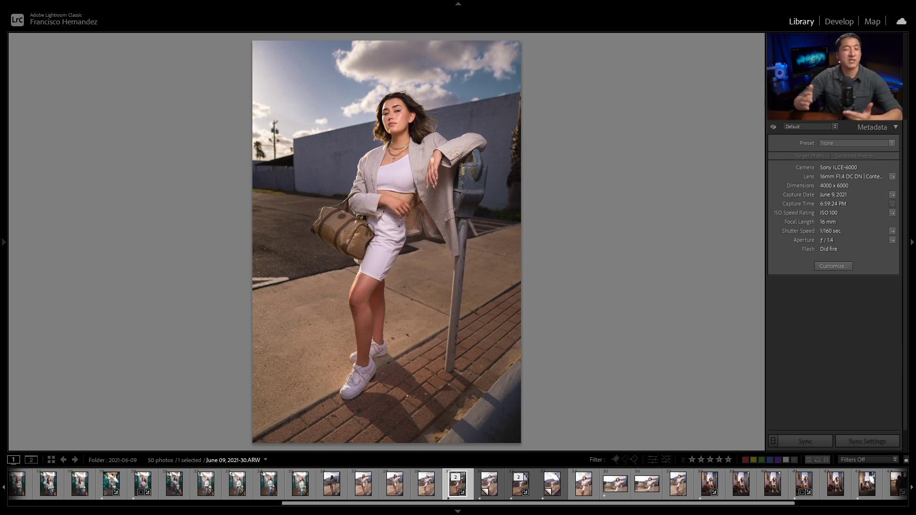
{"action": "key", "text": "Right"}
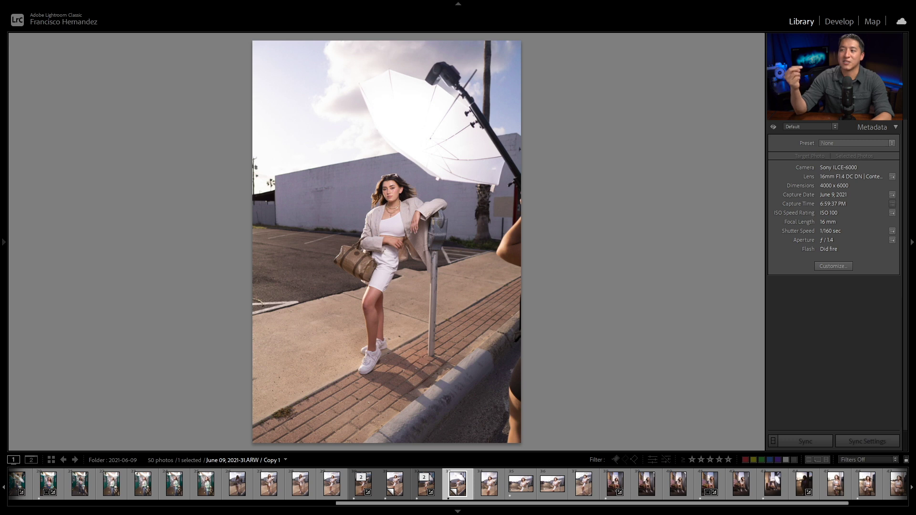
{"action": "key", "text": "Left"}
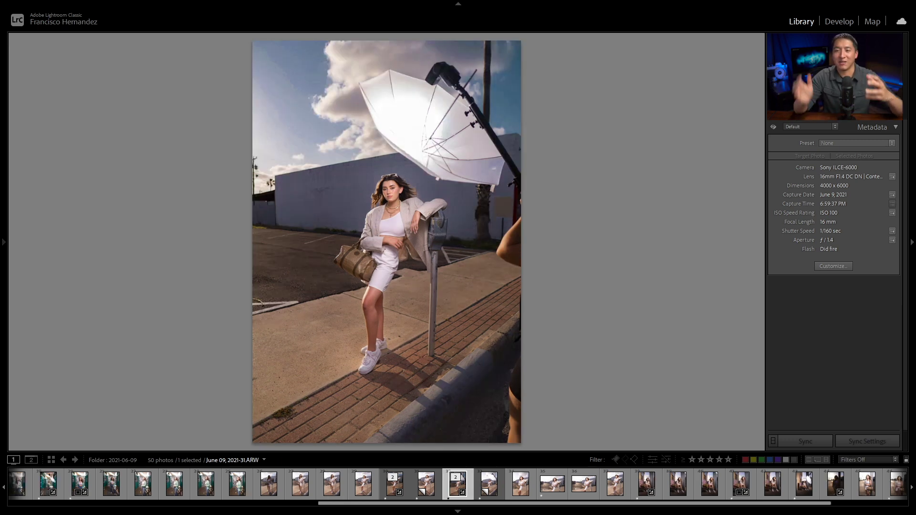
{"action": "key", "text": "Left"}
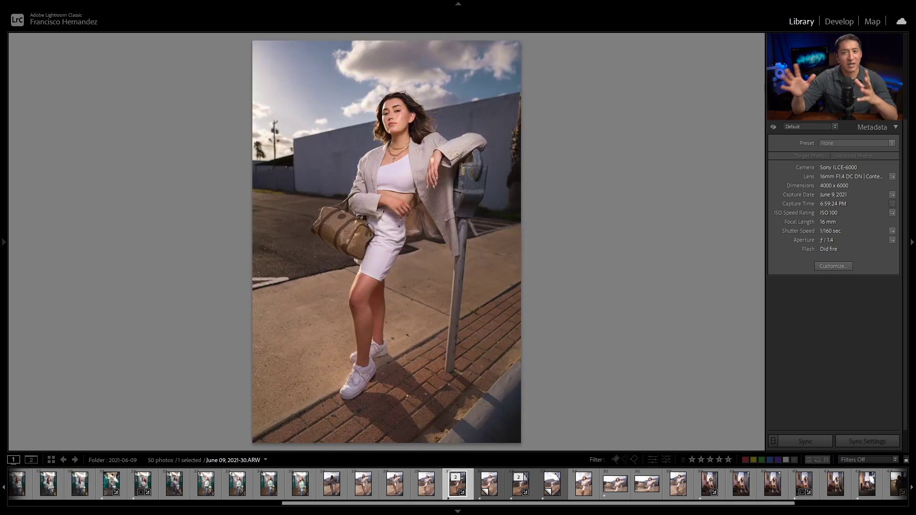
{"action": "key", "text": "Right"}
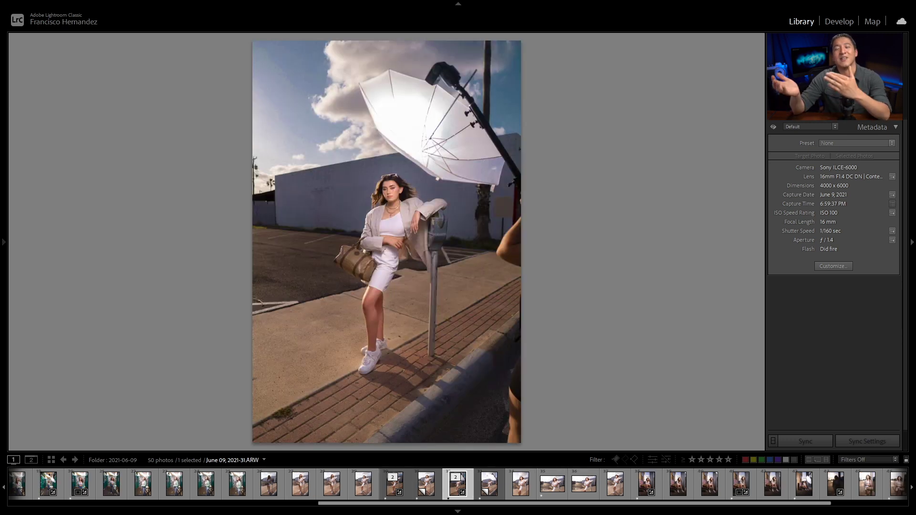
{"action": "key", "text": "Right"}
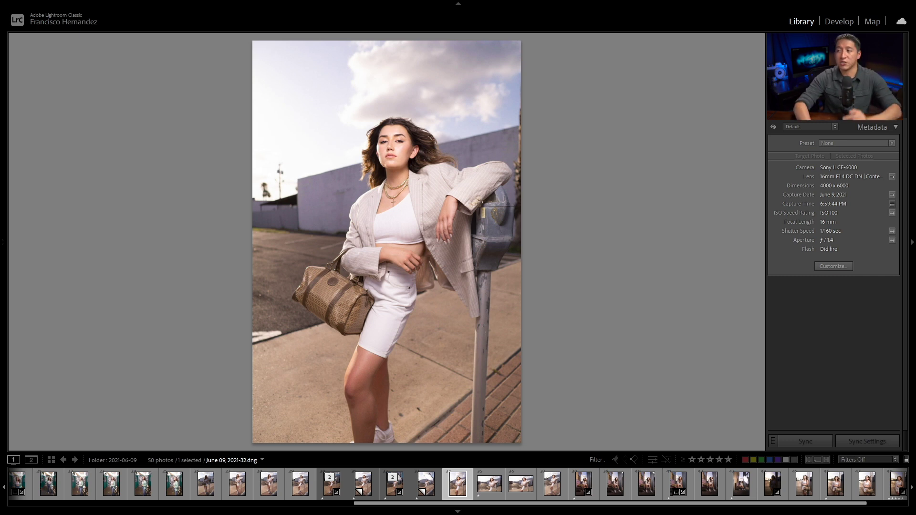
{"action": "key", "text": "Right"}
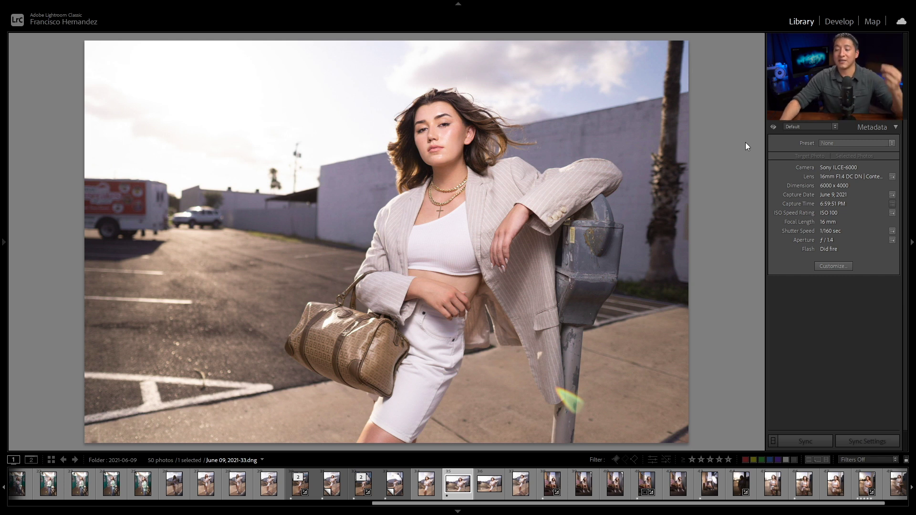
Recheck unedited 2021-30.ARW / Copy 1, return to 2021-33, then advance to bench shot 2021-36.
{"action": "left_click", "coordinate": [344, 486]}
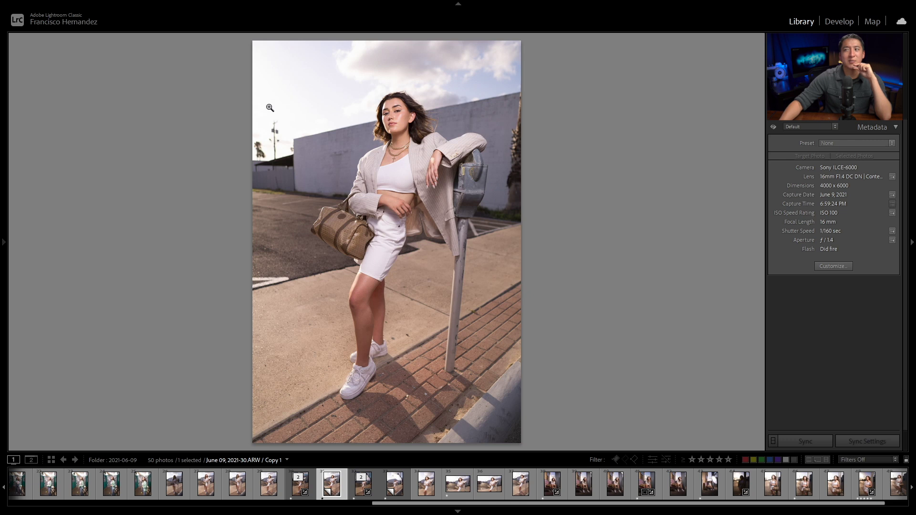
{"action": "left_click", "coordinate": [457, 485]}
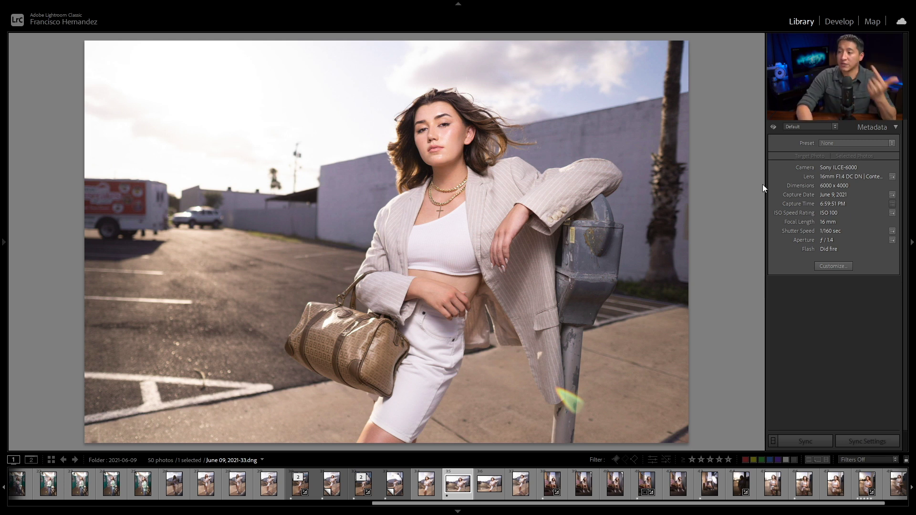
{"action": "key", "text": "Right"}
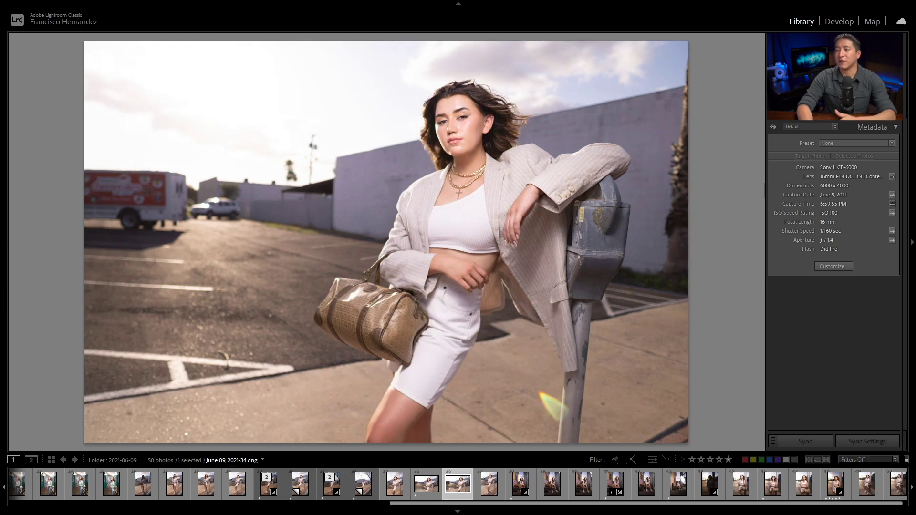
{"action": "key", "text": "Right"}
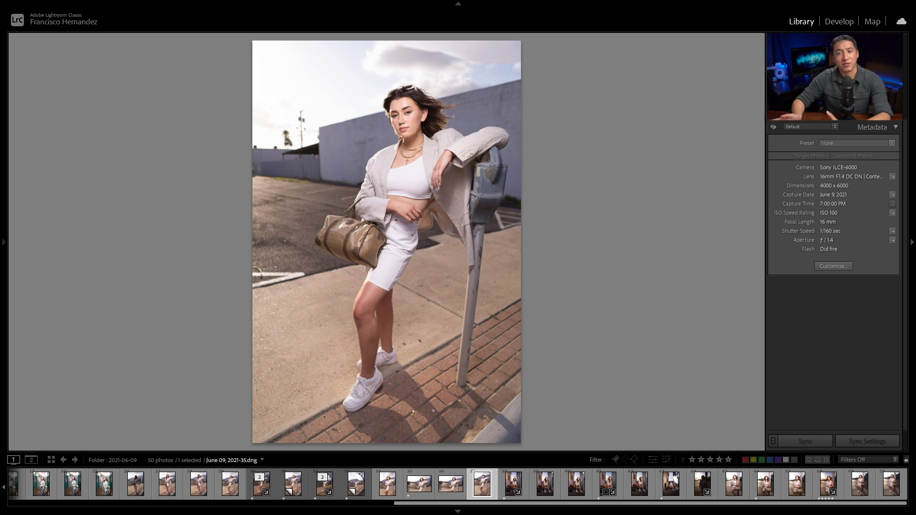
{"action": "key", "text": "Right"}
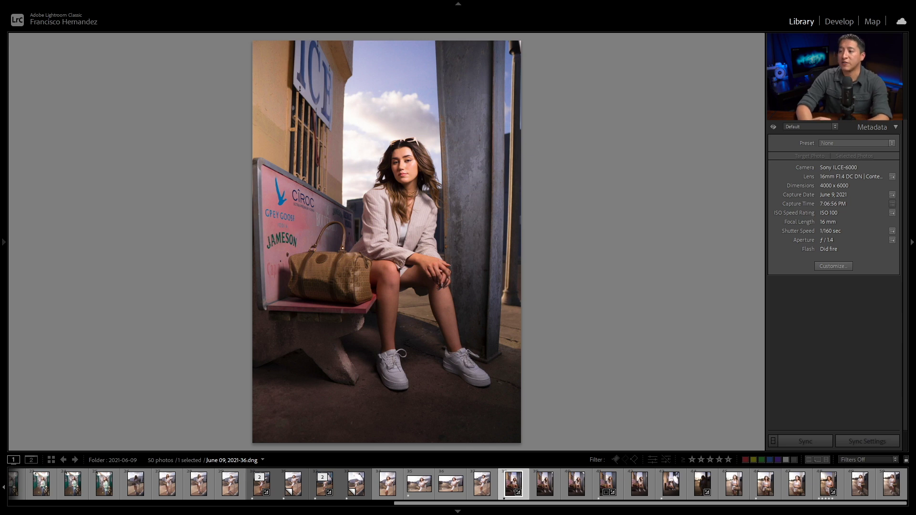
Advance from bench photo 2021-37 through umbrella setup 2021-42 to silhouette 2021-43.
{"action": "left_click", "coordinate": [545, 484]}
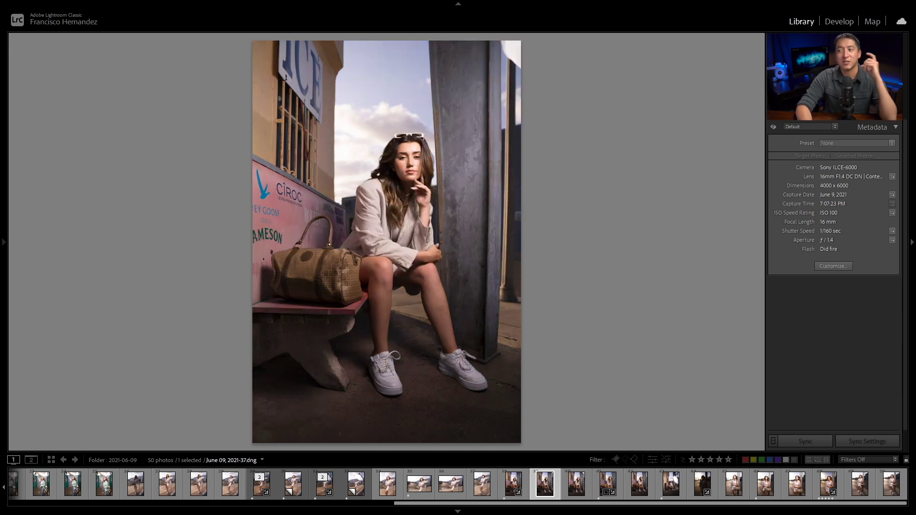
{"action": "key", "text": "Right"}
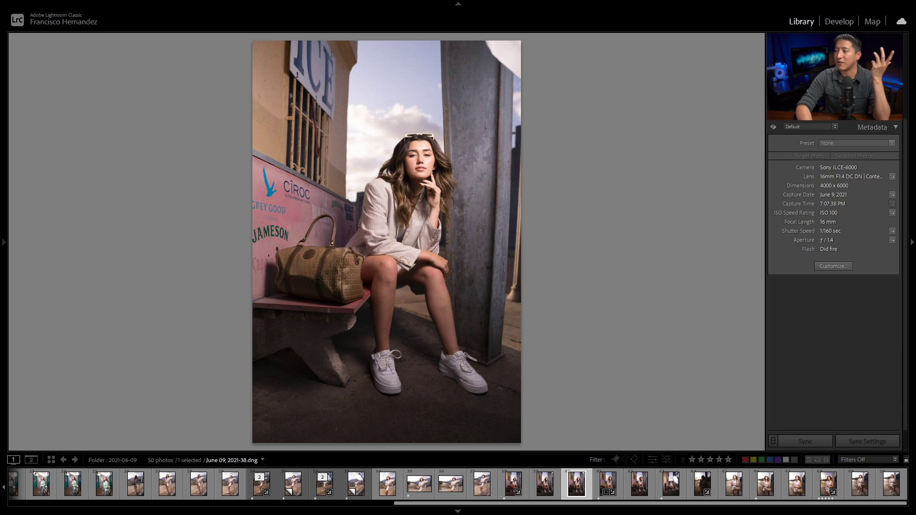
{"action": "key", "text": "Right"}
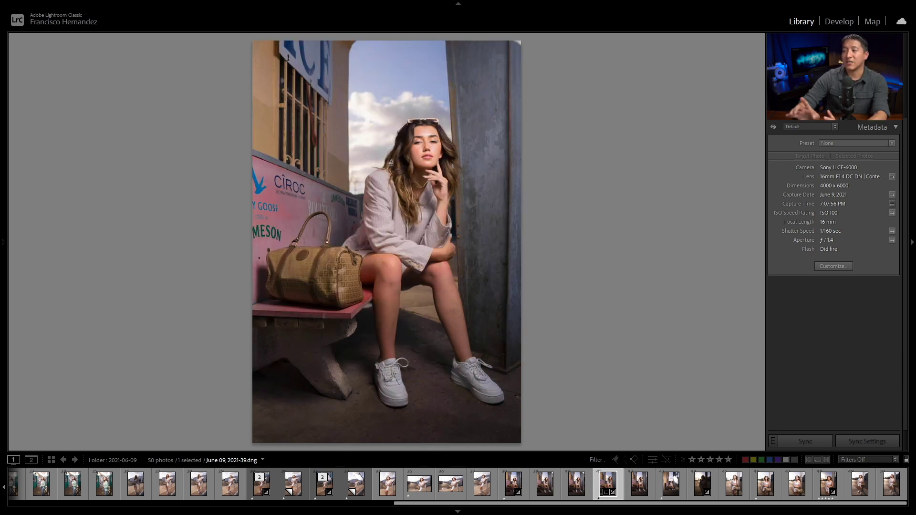
{"action": "key", "text": "Right"}
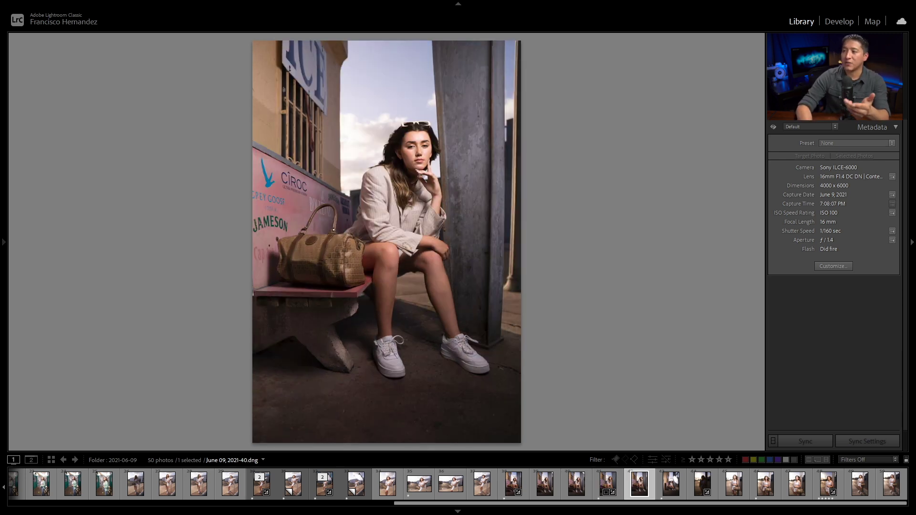
{"action": "key", "text": "Right"}
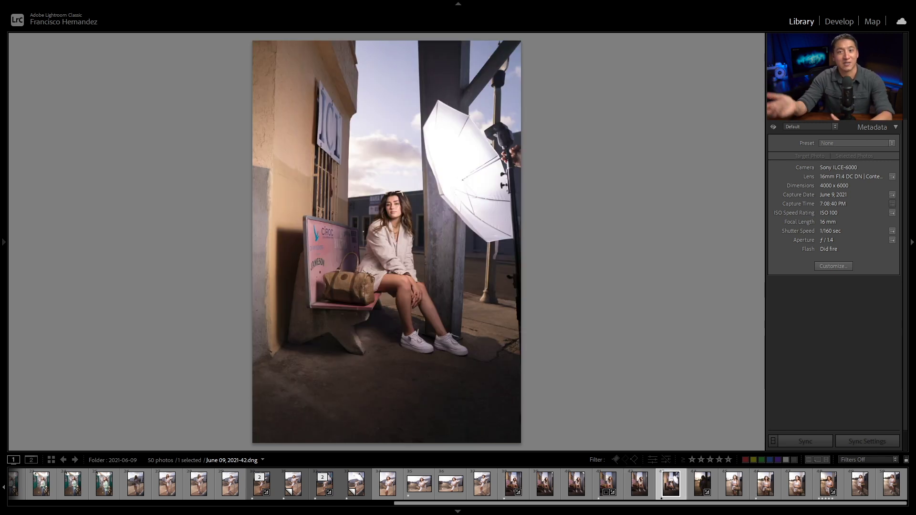
{"action": "key", "text": "Right"}
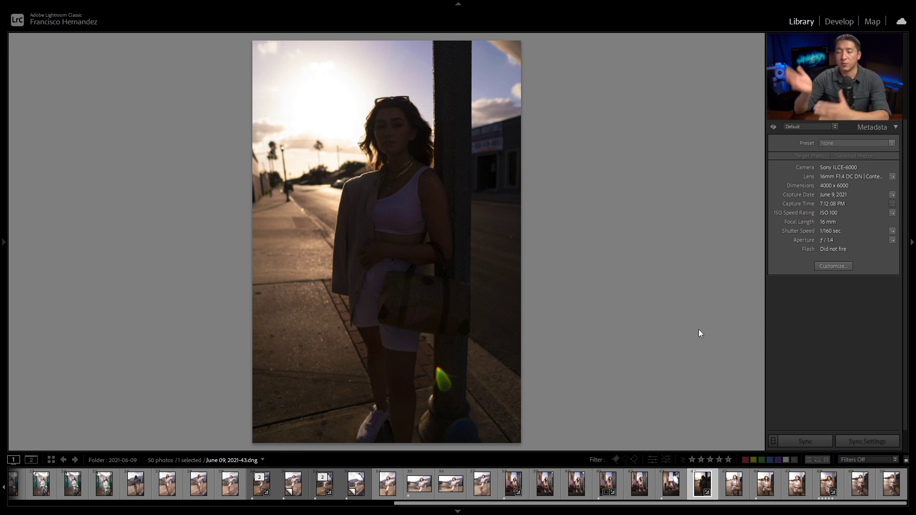
Advance past flash-lit pole photo 2021-44 to frame 2021-45.
{"action": "key", "text": "Right"}
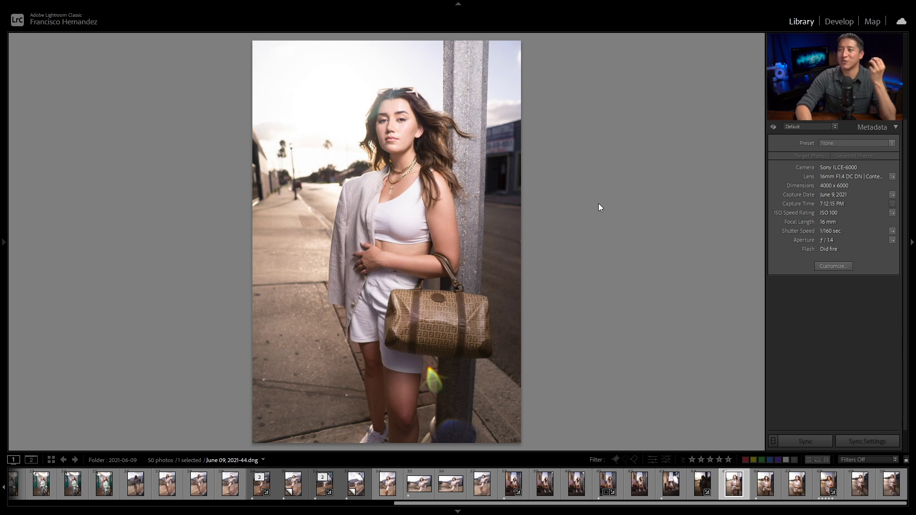
{"action": "key", "text": "Right"}
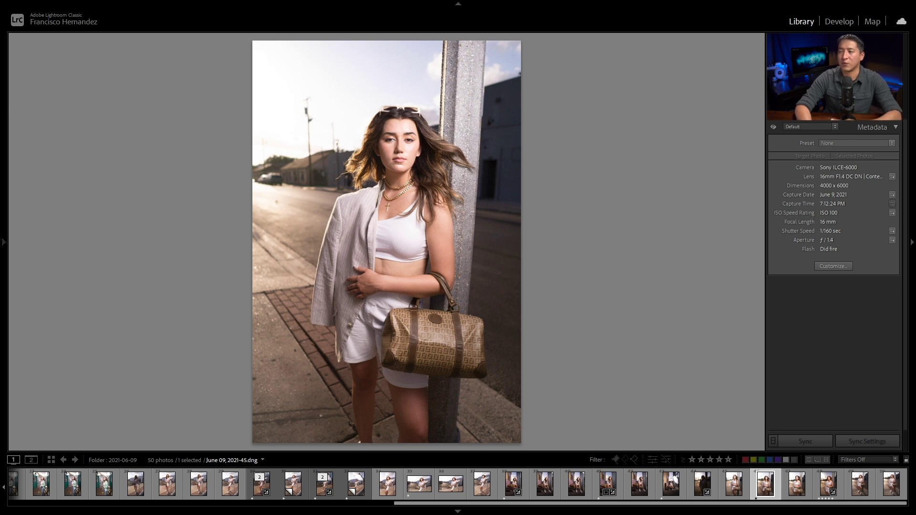
Compare raw photo 2021-46 with edited 2021-47, then view frames 2021-48 and 2021-49.
{"action": "left_click", "coordinate": [797, 485]}
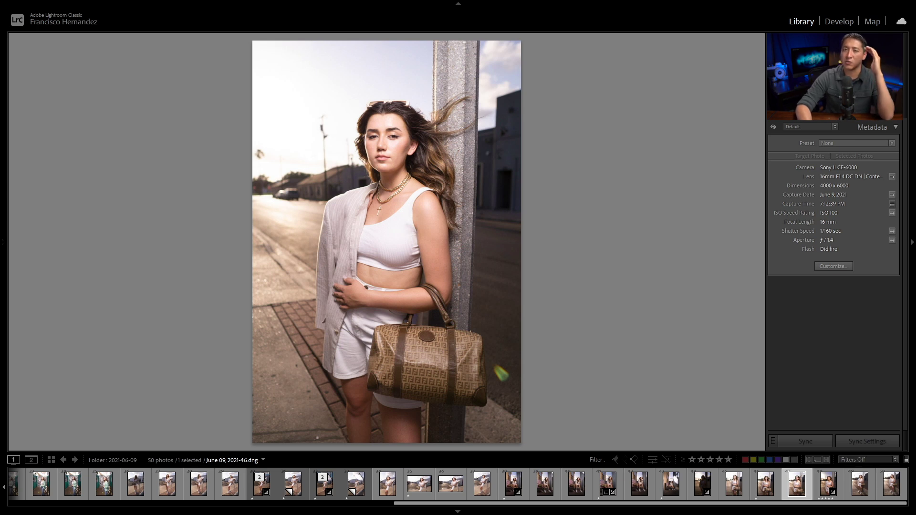
{"action": "left_click", "coordinate": [829, 484]}
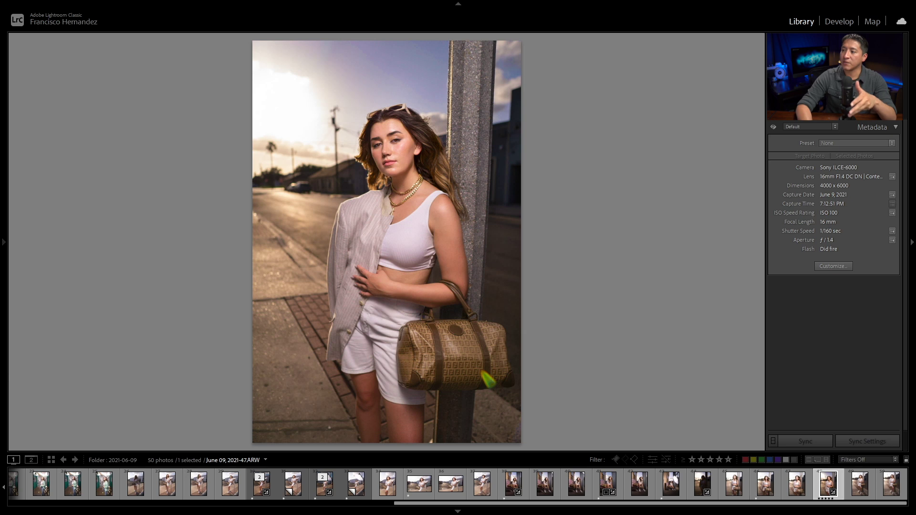
{"action": "key", "text": "Left"}
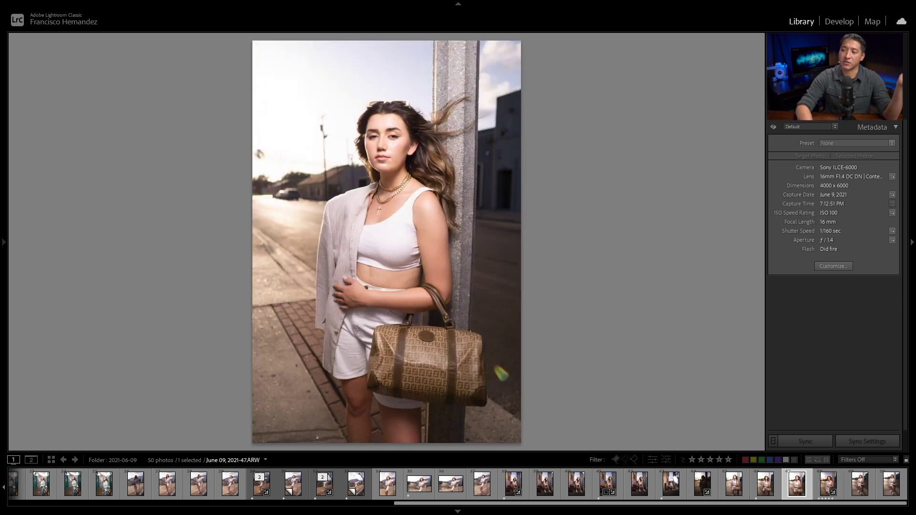
{"action": "key", "text": "Right"}
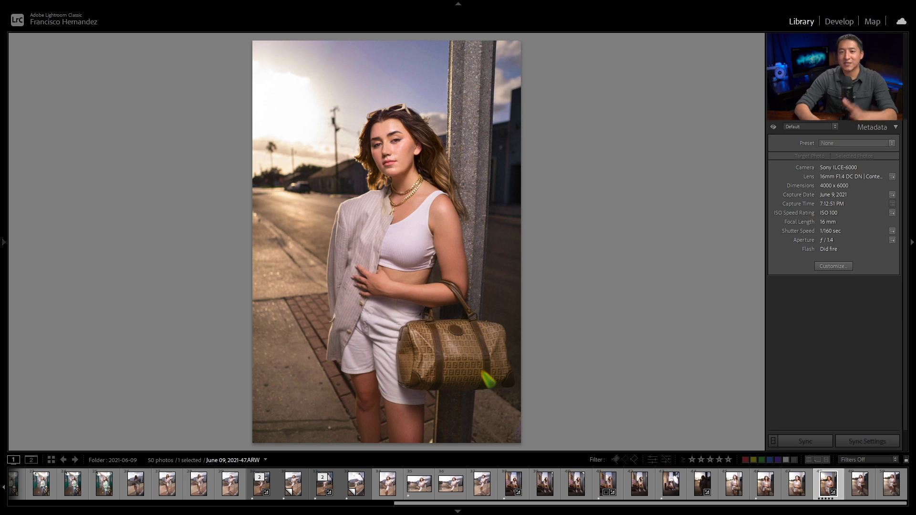
{"action": "left_click", "coordinate": [860, 485]}
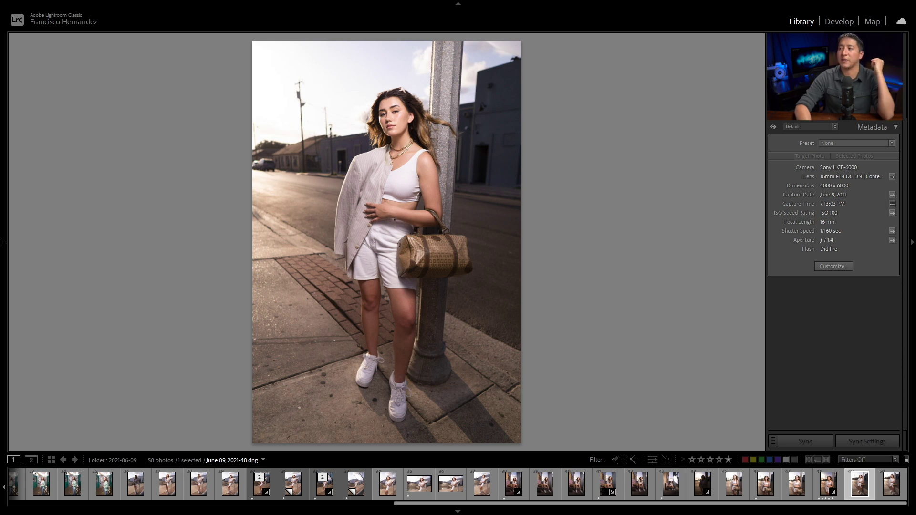
{"action": "left_click", "coordinate": [892, 484]}
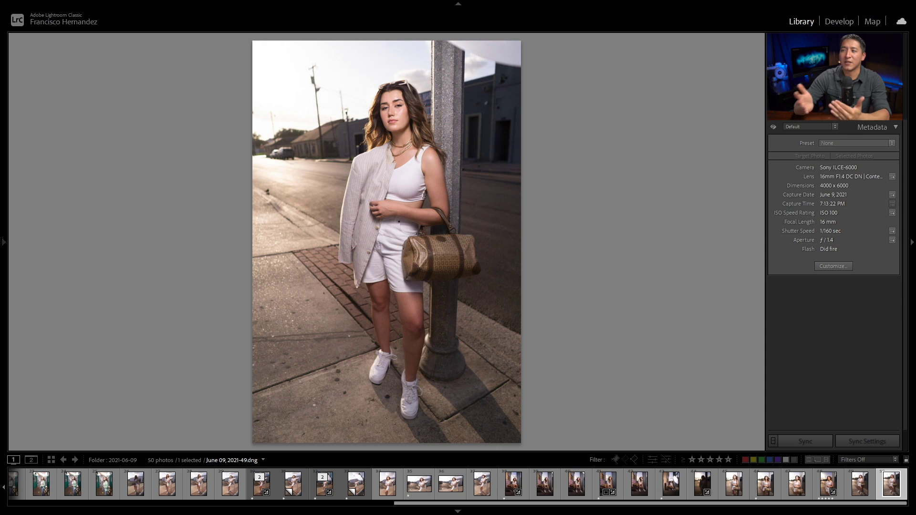